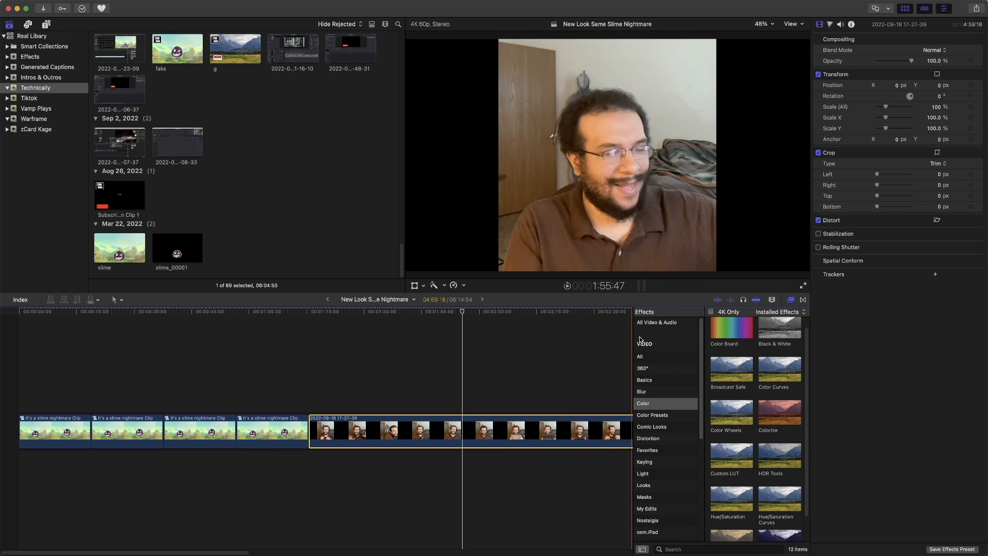
scroll(649, 368, "down", 1)
scroll(649, 368, "up", 1)
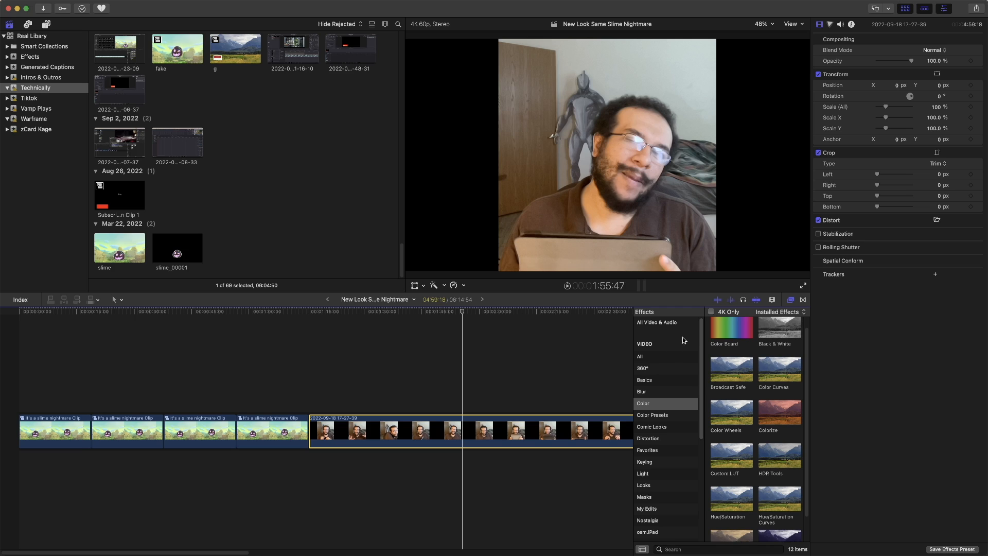
left_click(791, 300)
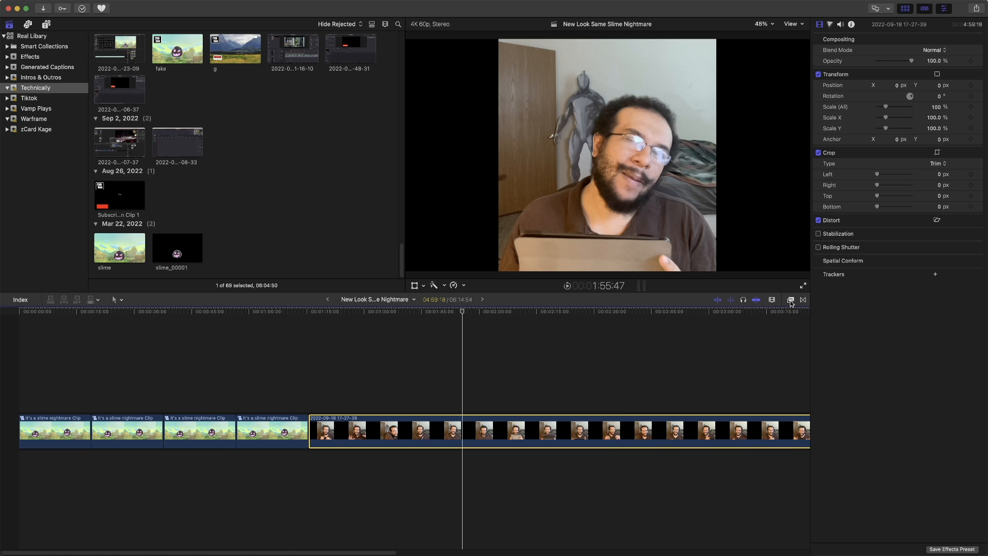
left_click(791, 301)
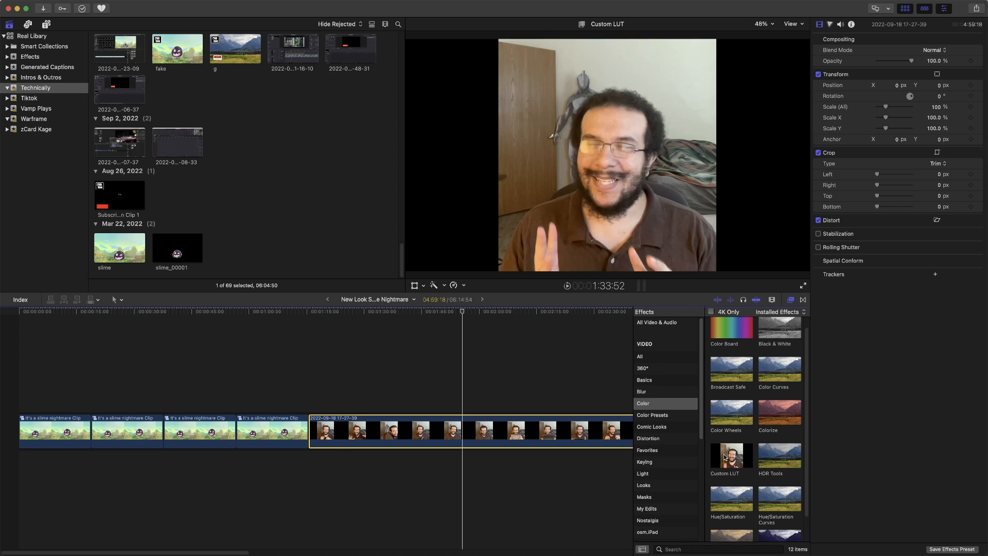
left_click_drag(725, 457, 497, 430)
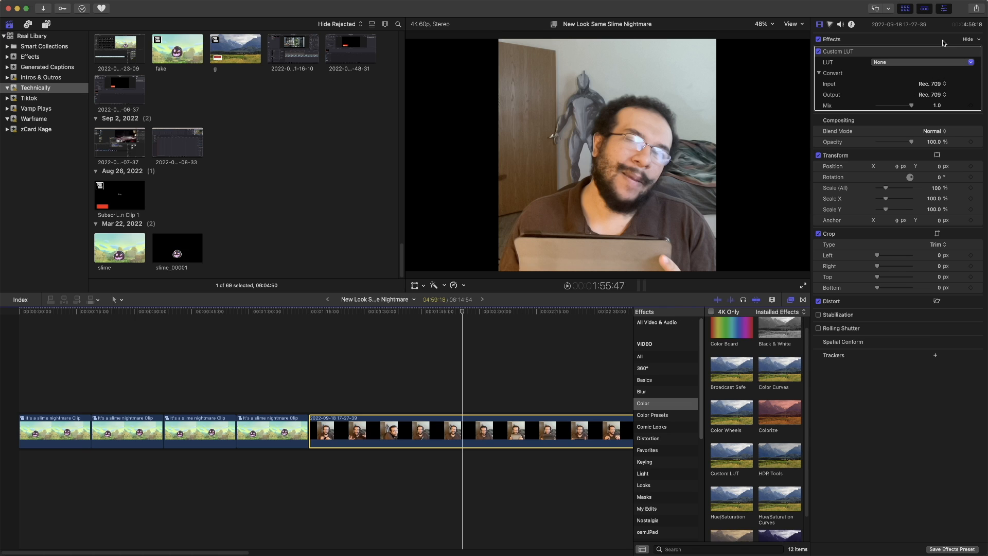
left_click(944, 9)
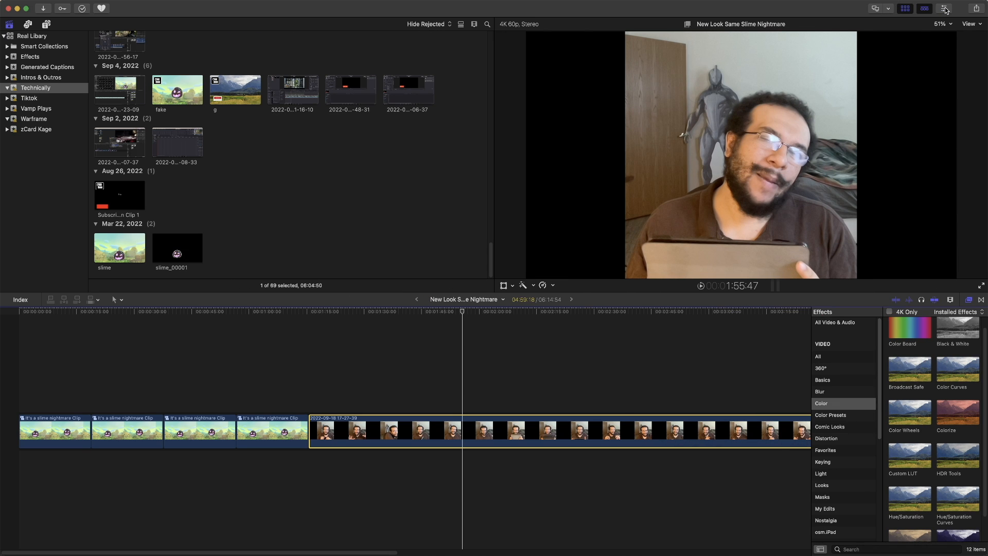
left_click(944, 8)
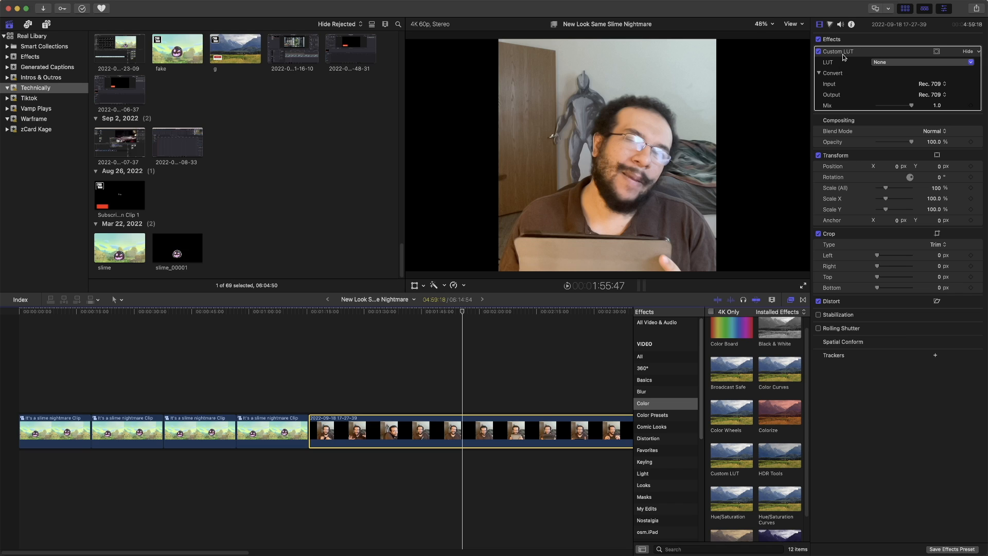
- Reveal the Custom LUTs folder in Finder from the effect's LUT options, check its contents, and close the folder
left_click(884, 63)
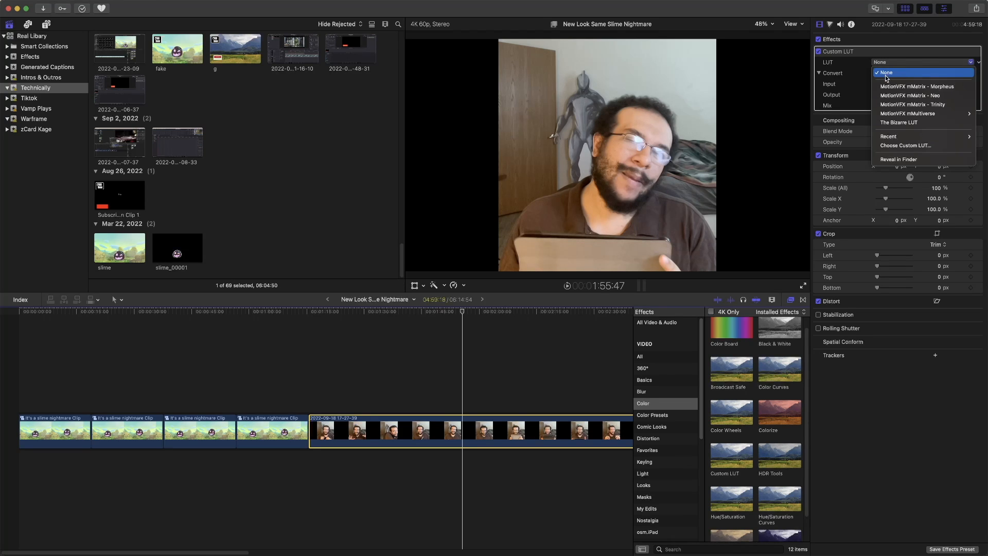
mouse_move(897, 116)
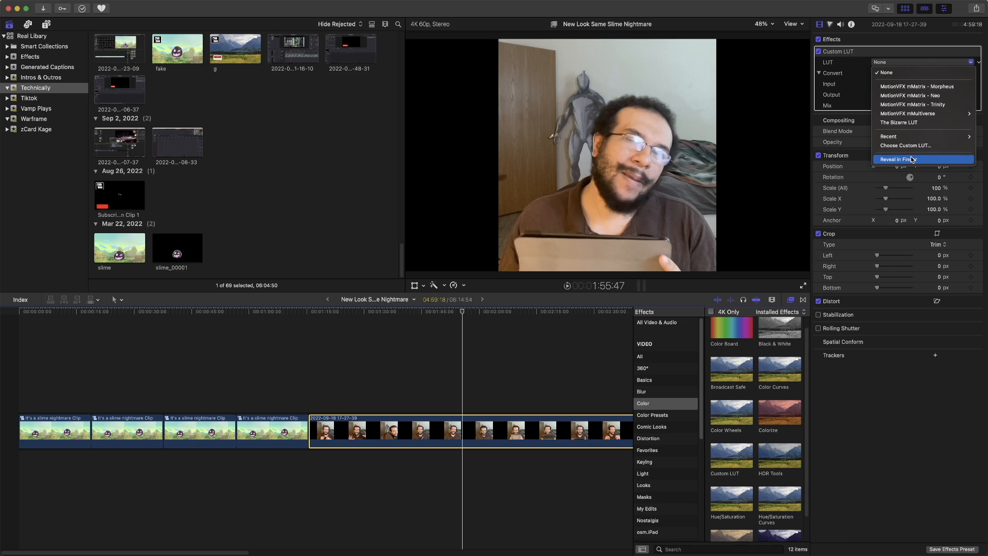
left_click(911, 160)
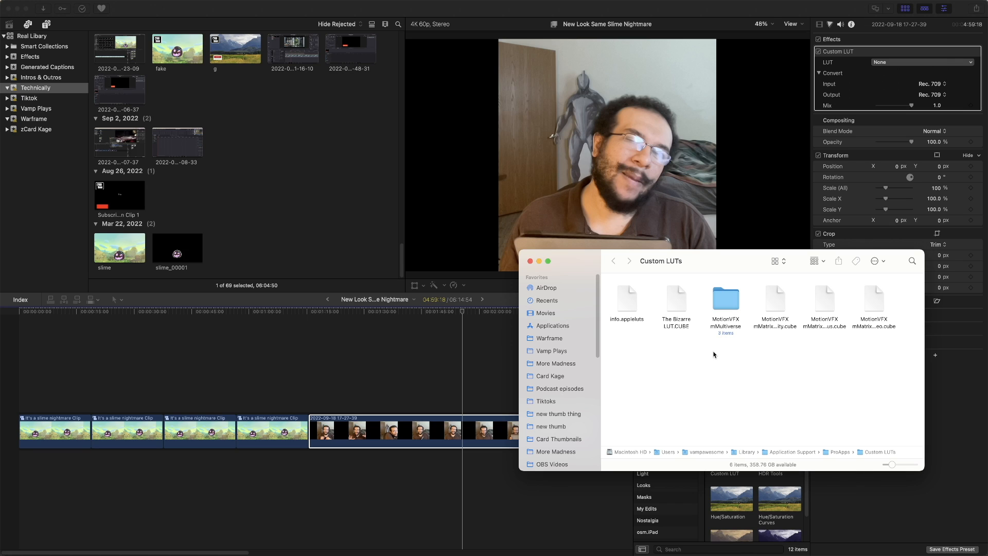
right_click(746, 380)
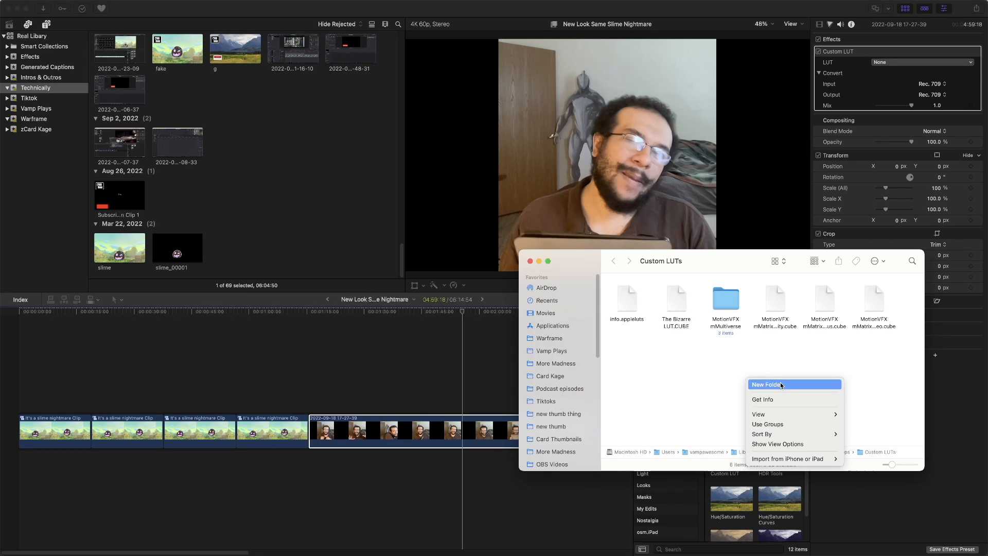
left_click(675, 381)
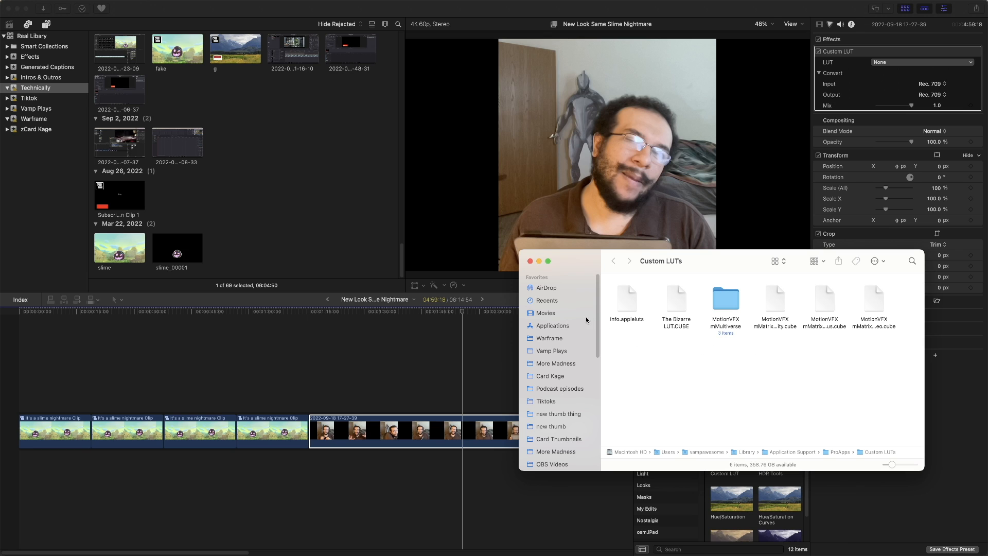
left_click(529, 261)
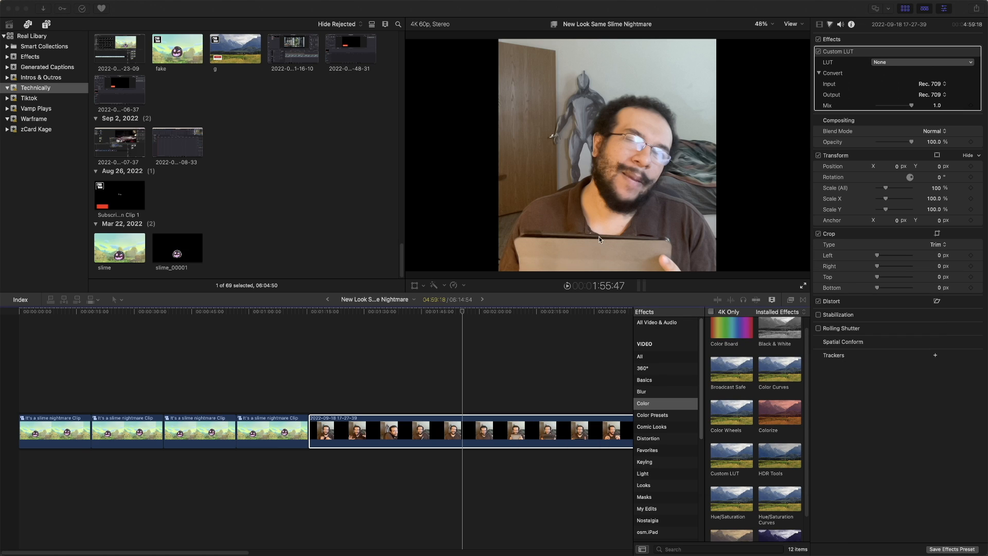
- Load The Bizarre LUT into the clip's Custom LUT effect and reduce its mix to 0.35
left_click(899, 62)
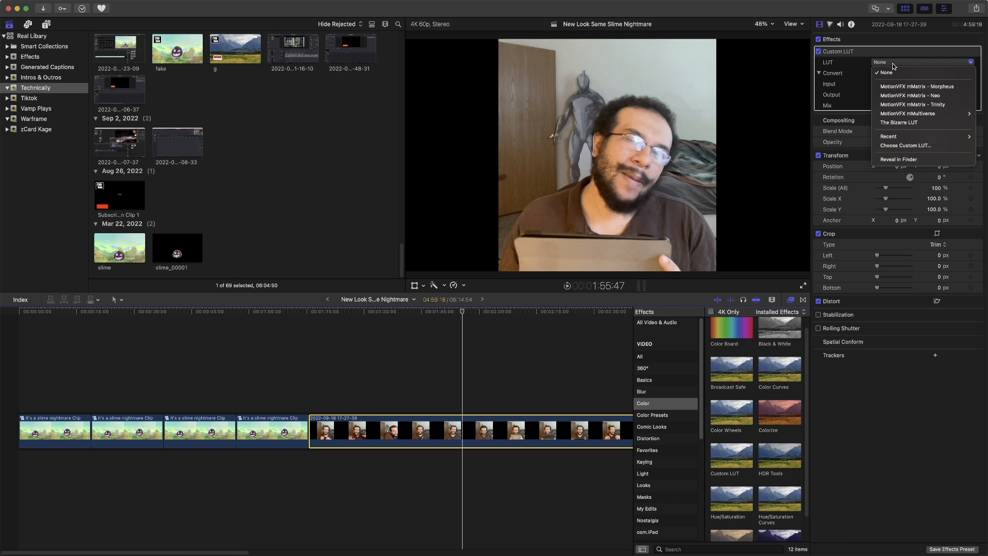
left_click(894, 66)
left_click(894, 66)
mouse_move(908, 115)
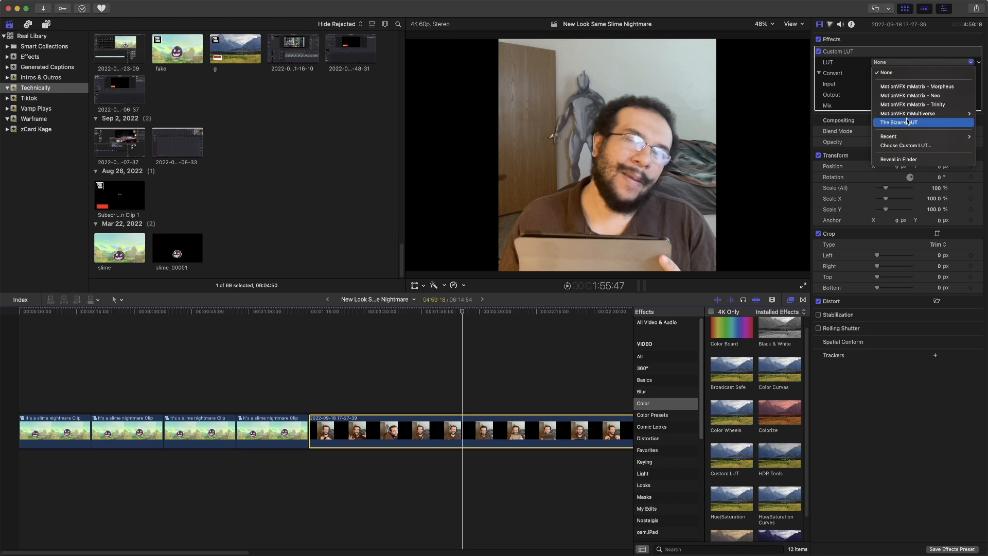
left_click(907, 122)
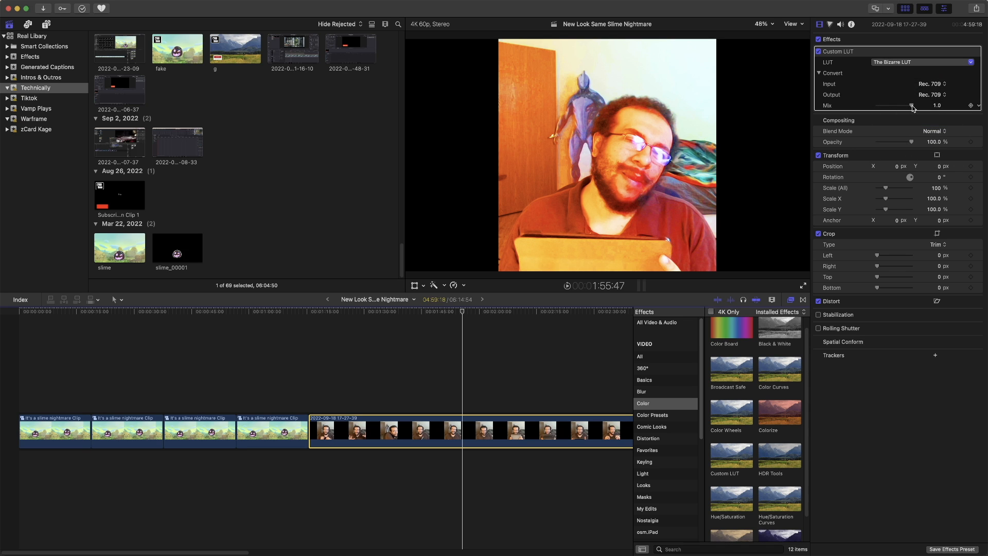
left_click_drag(913, 107, 889, 108)
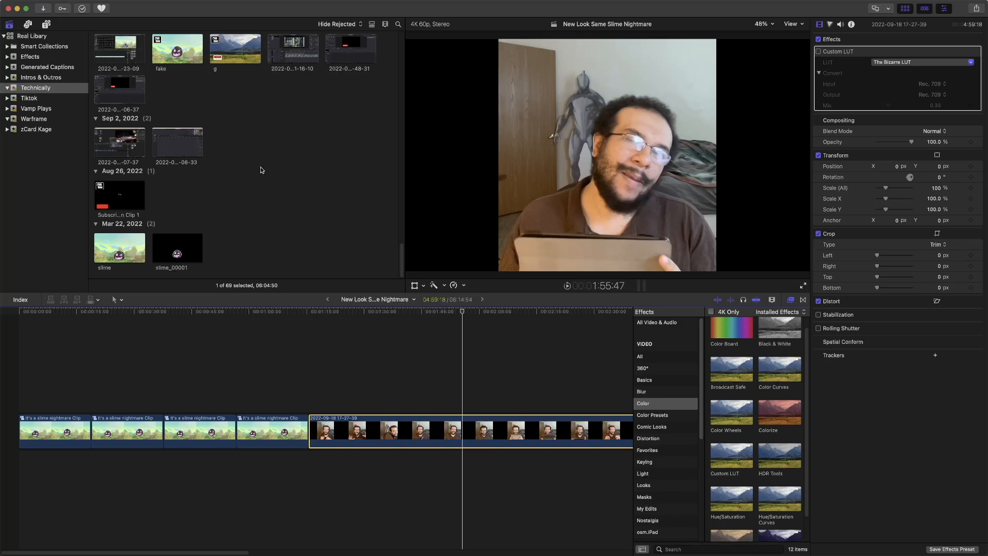
left_click(47, 25)
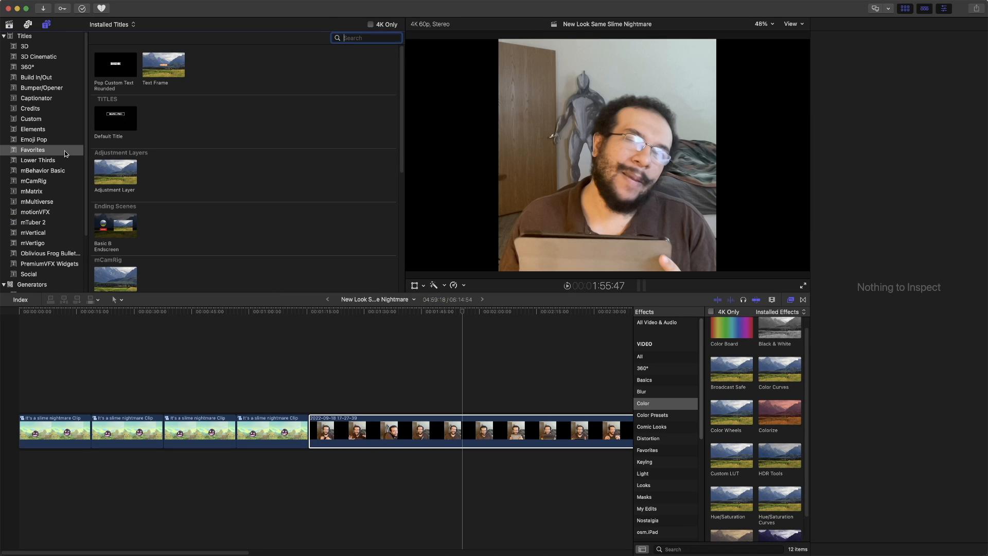
left_click_drag(105, 184, 609, 408)
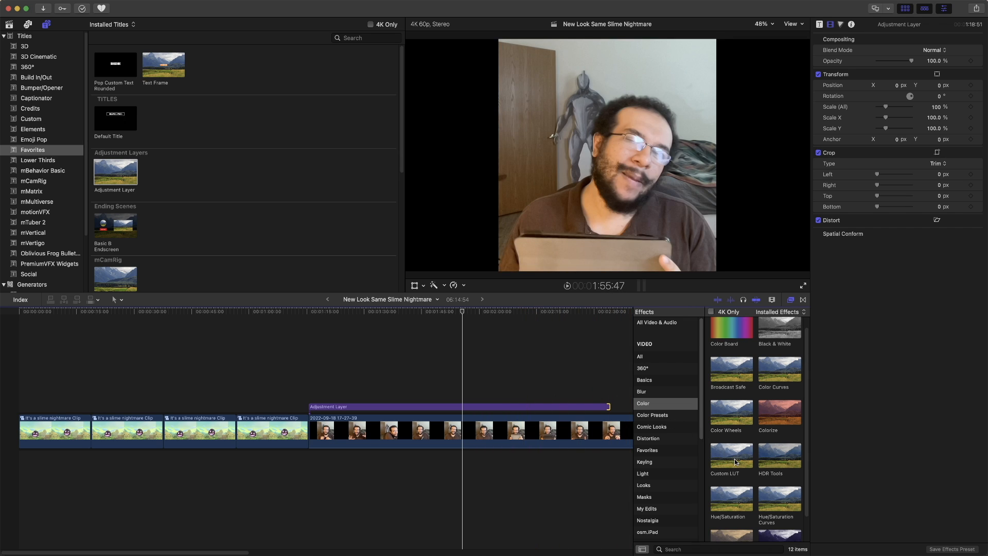
left_click_drag(735, 462, 526, 407)
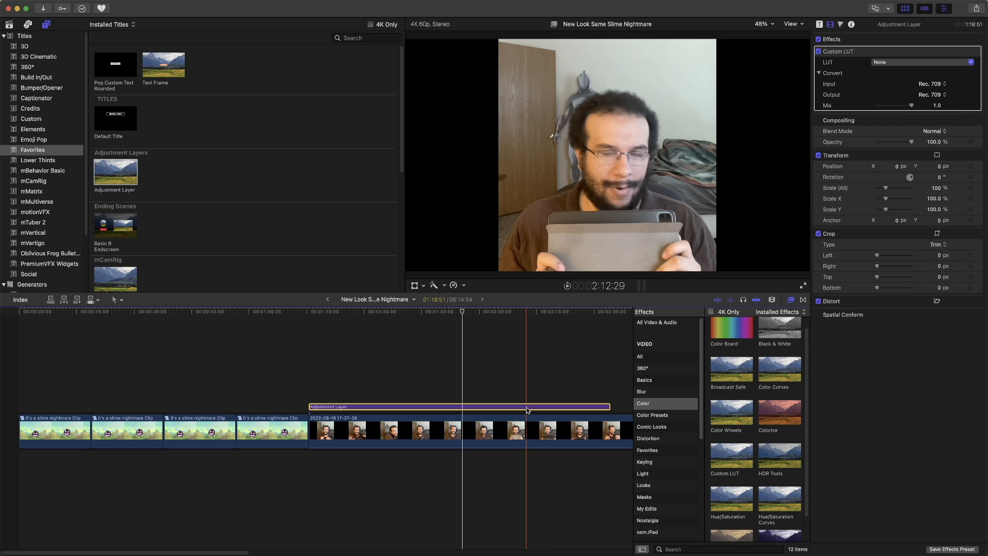
- Set the adjustment layer's LUT to The Bizarre LUT with a mix of 0.45
left_click(877, 63)
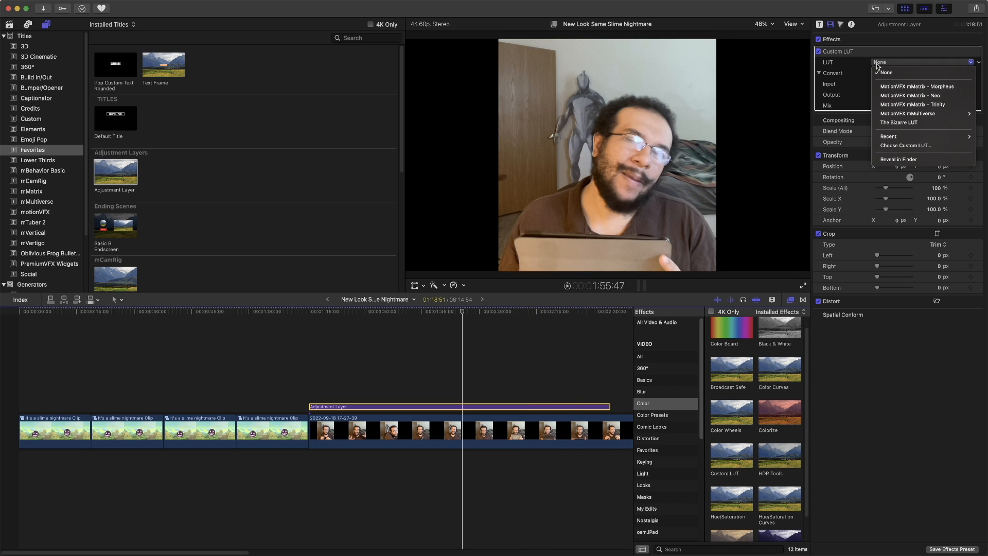
left_click(891, 123)
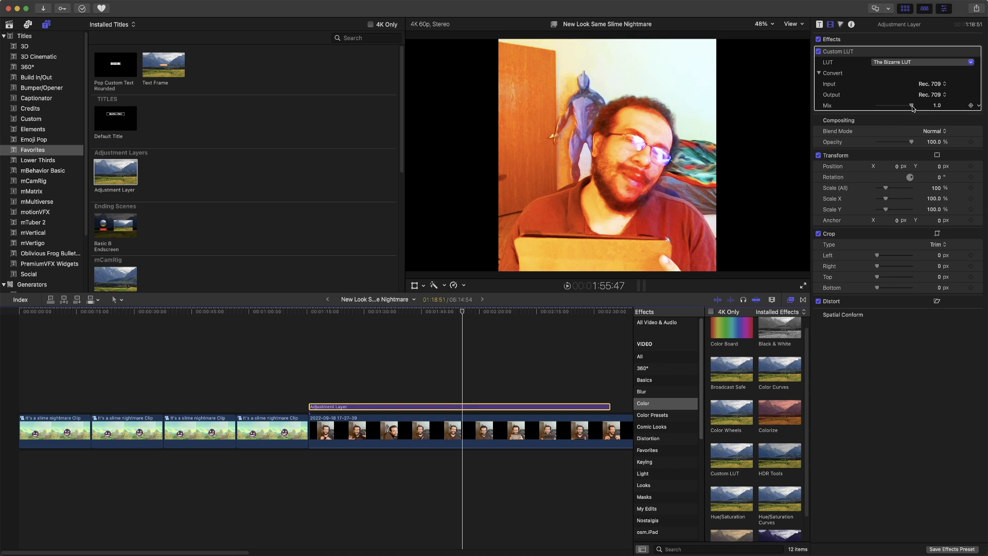
left_click_drag(914, 107, 893, 105)
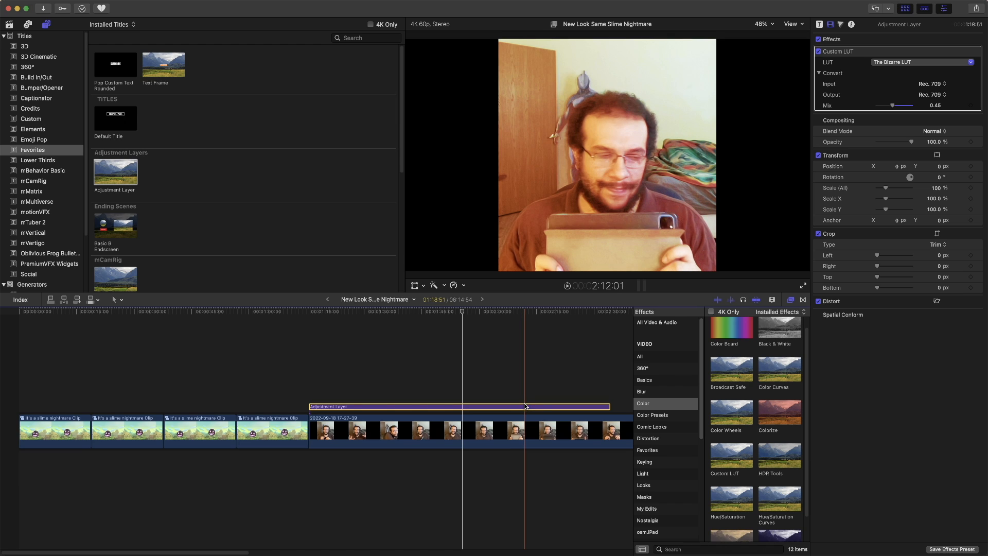
- Toggle the adjustment layer off and on repeatedly to compare the footage with and without the LUT
key("v")
key("v")
key("v")
key("v")
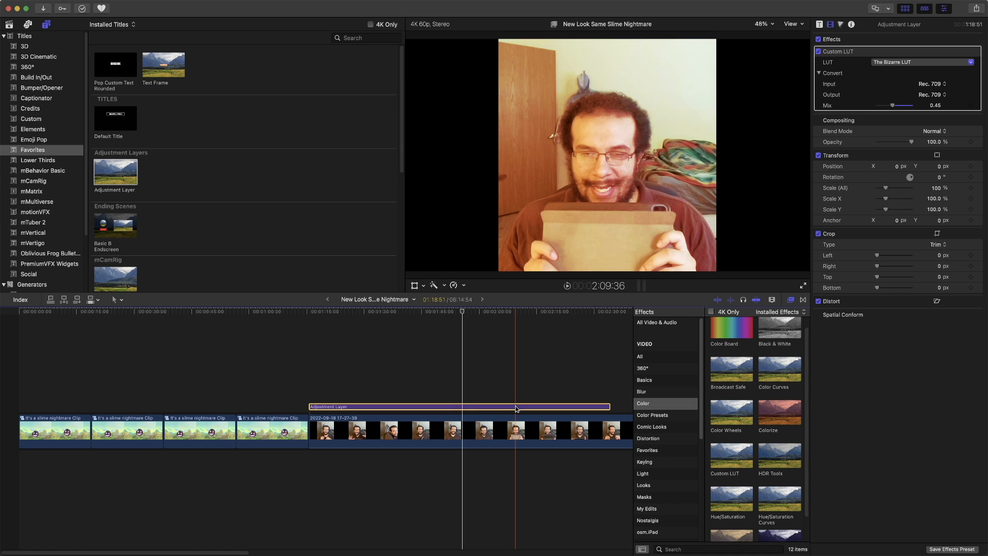
key("v")
key("v")
key("v")
key("v")
key("v")
key("v")
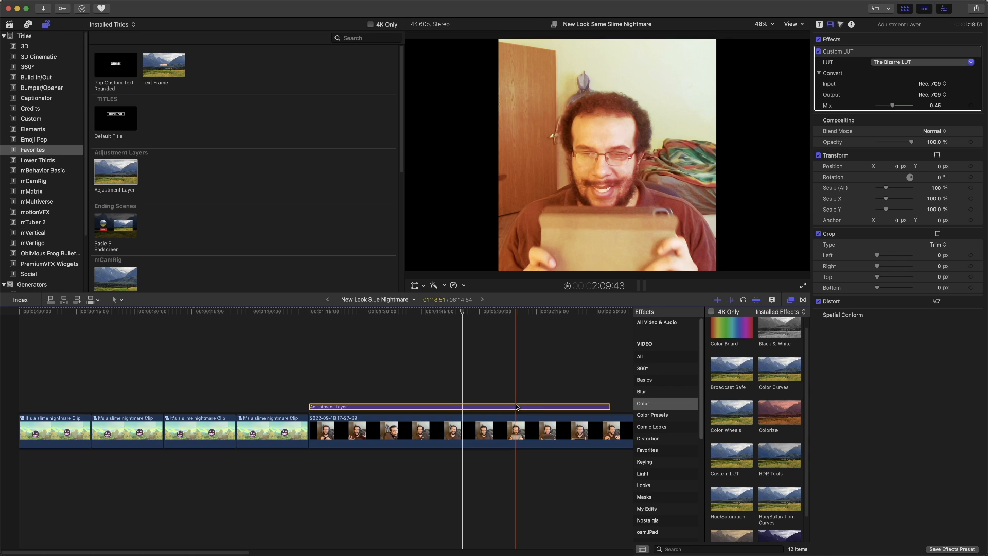
key("v")
key("v")
key("v")
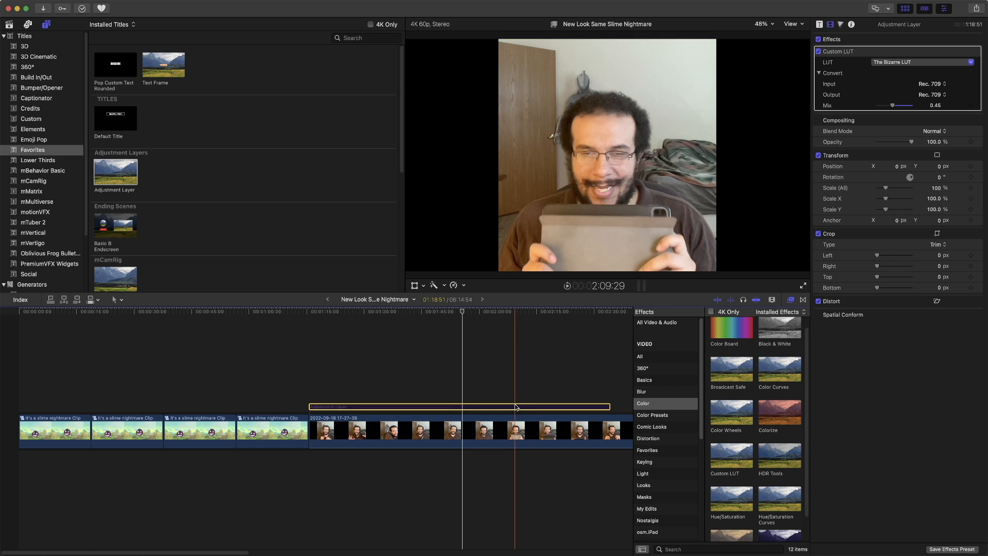
key("v")
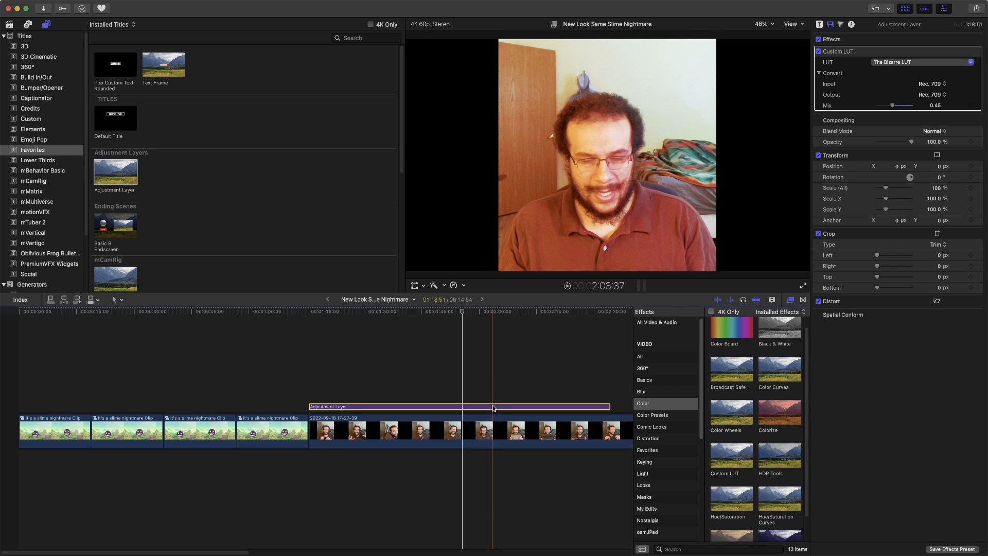
- Check the underlying clip's effect settings, then reselect the adjustment layer and toggle its visibility to compare the looks again
left_click(499, 437)
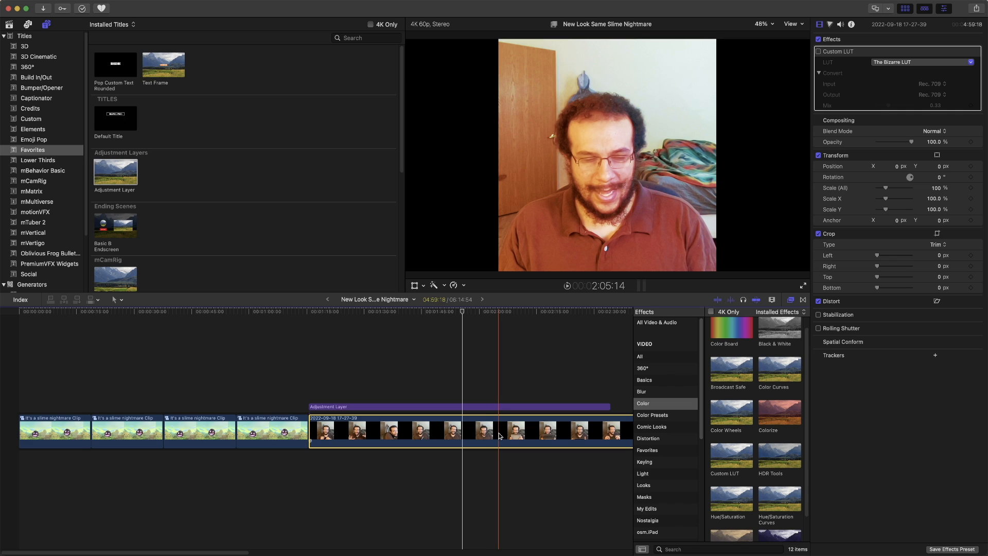
left_click(514, 407)
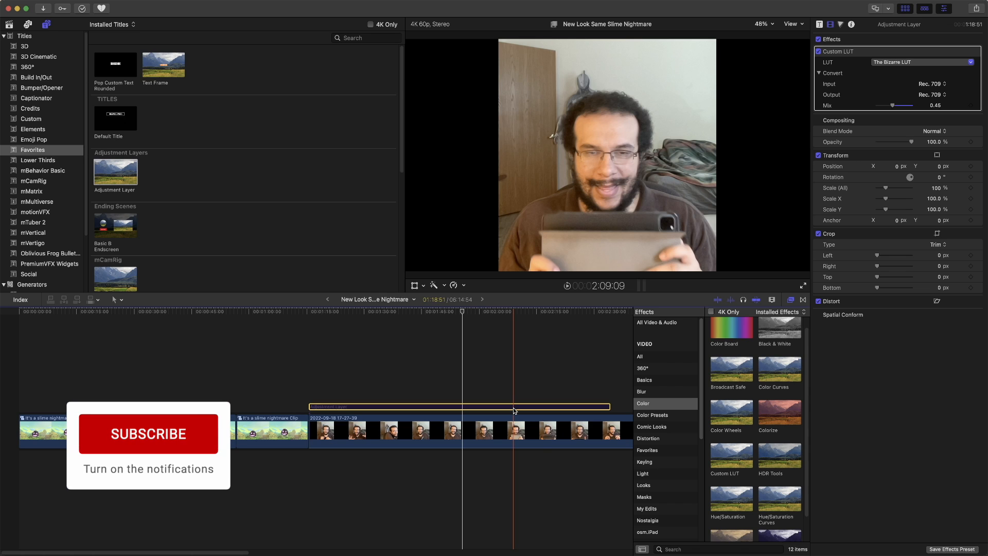
key("v")
key("v")
key("v")
key("v")
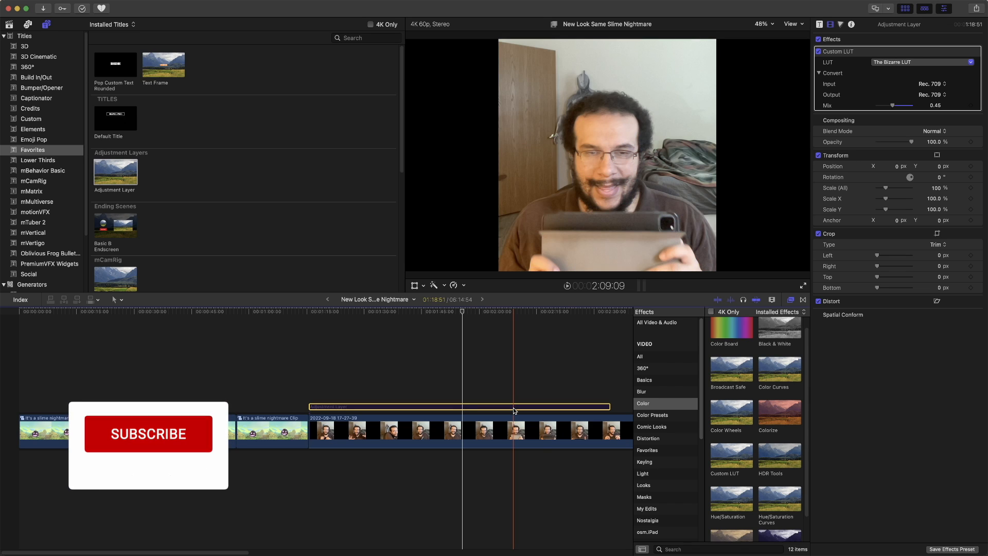